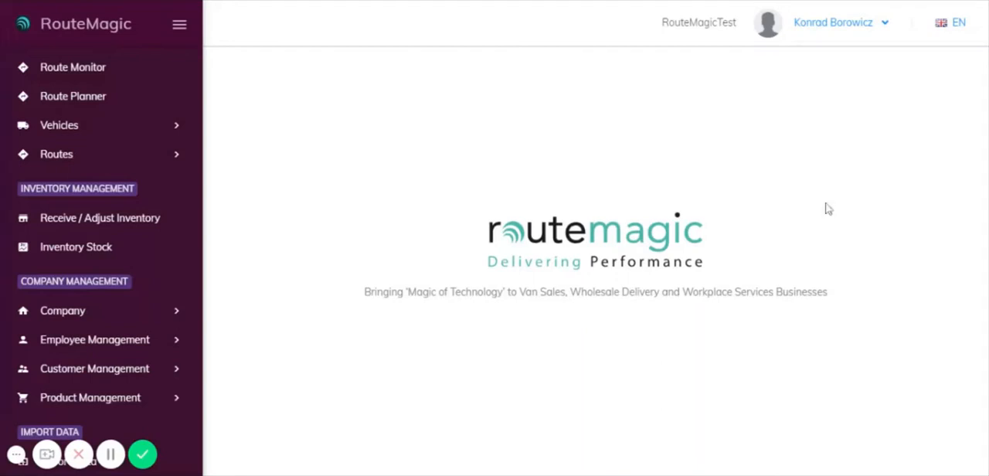
Open the Receive/Adjust Inventory list and open record 693, received into Vehicle Vehicle 1, for editing.
{"action": "scroll", "coordinate": [176, 221], "scroll_direction": "up", "scroll_amount": 3}
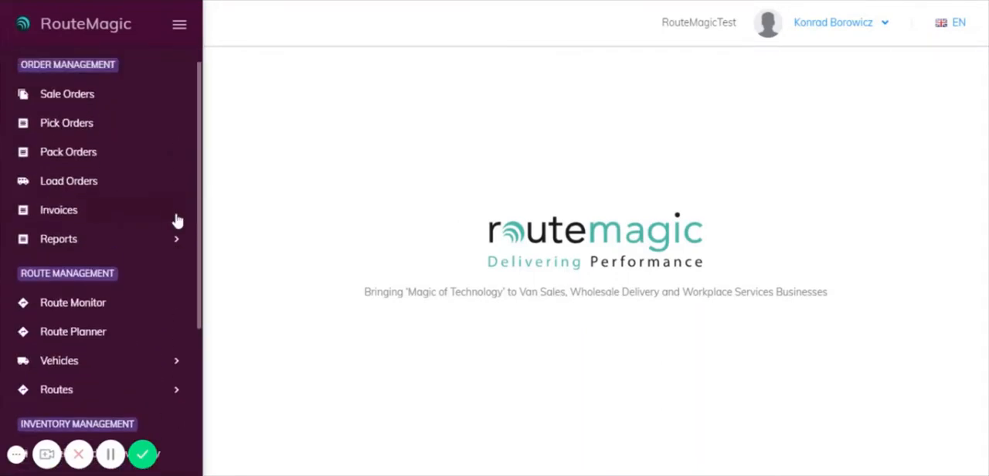
{"action": "scroll", "coordinate": [106, 157], "scroll_direction": "down", "scroll_amount": 3}
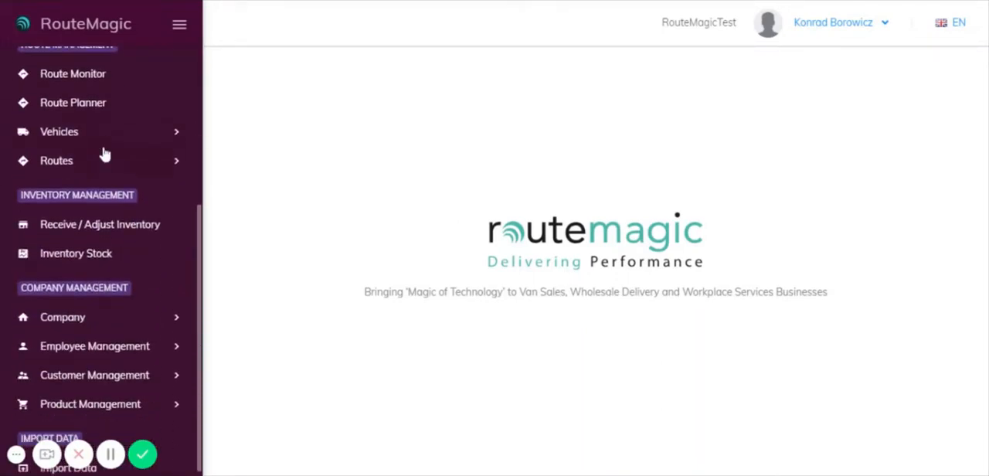
{"action": "left_click", "coordinate": [105, 232]}
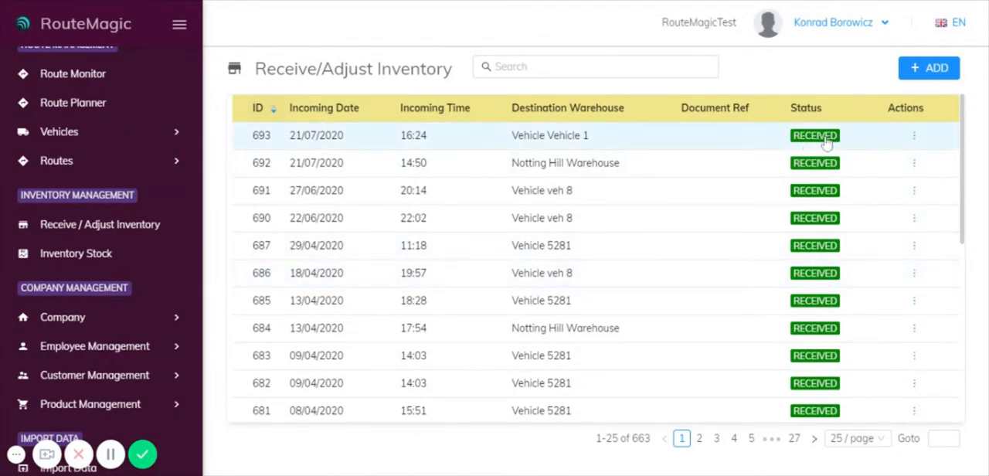
{"action": "left_click", "coordinate": [661, 138]}
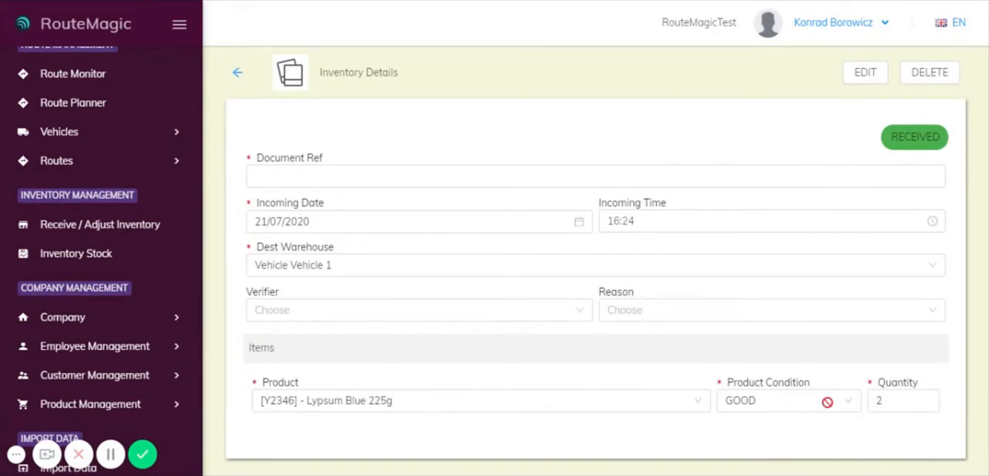
{"action": "left_click", "coordinate": [864, 72]}
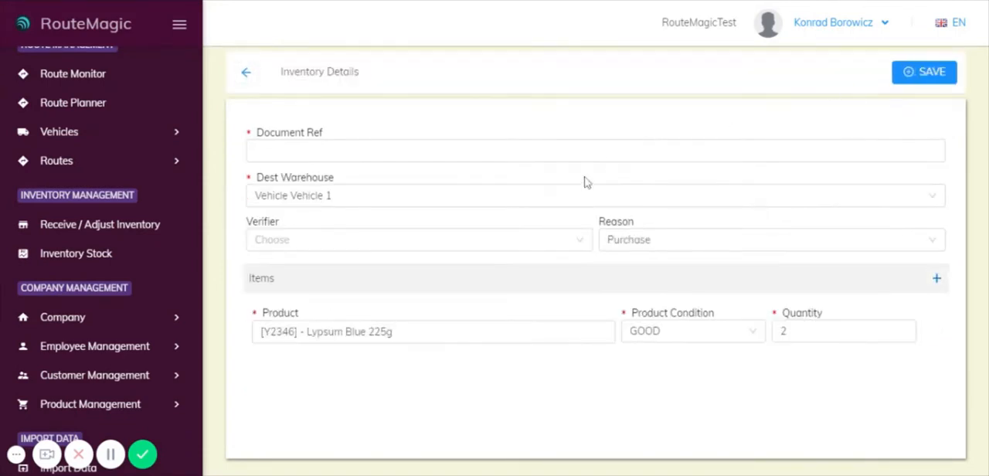
Check the available destination warehouse, verifier and reason options, keeping Vehicle Vehicle 1 and Purchase.
{"action": "left_click", "coordinate": [377, 202]}
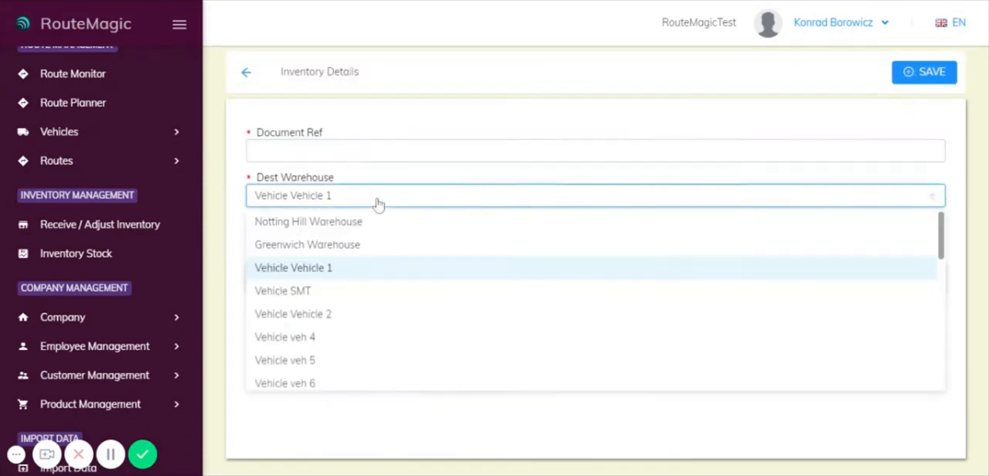
{"action": "left_click", "coordinate": [345, 272]}
{"action": "left_click", "coordinate": [311, 242]}
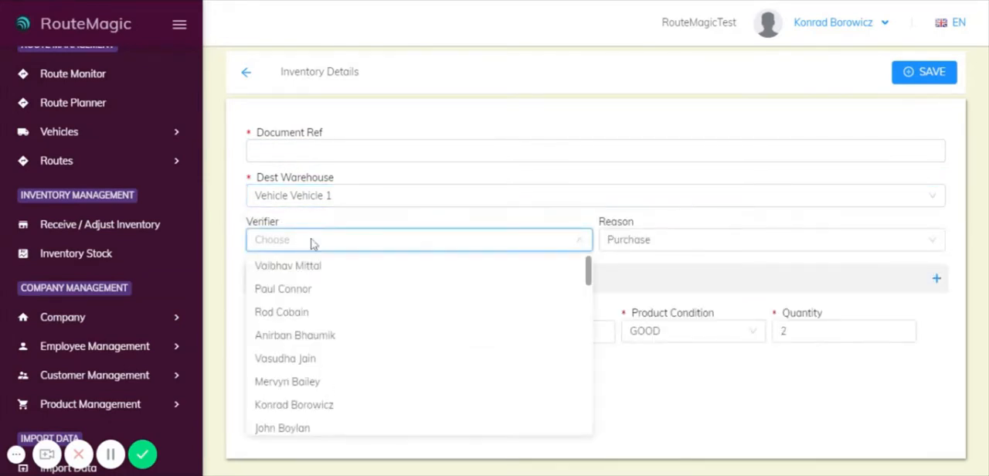
{"action": "left_click", "coordinate": [436, 228]}
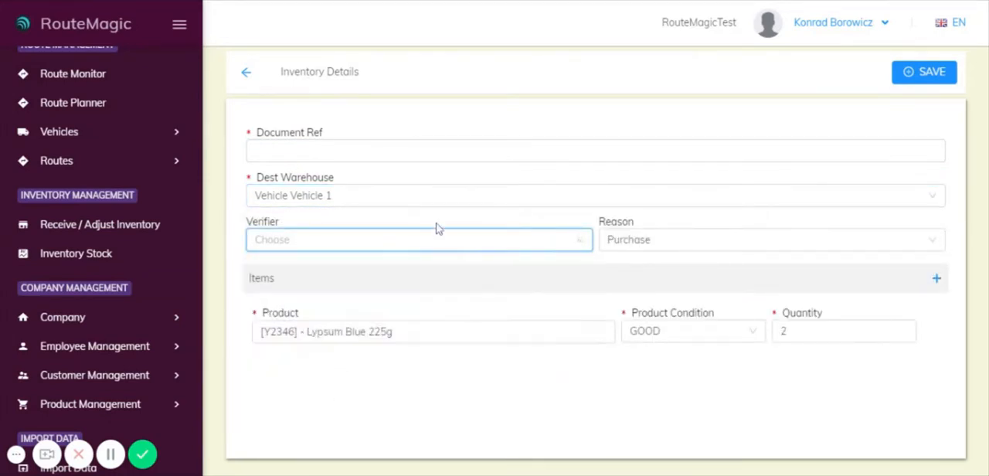
{"action": "left_click", "coordinate": [663, 242]}
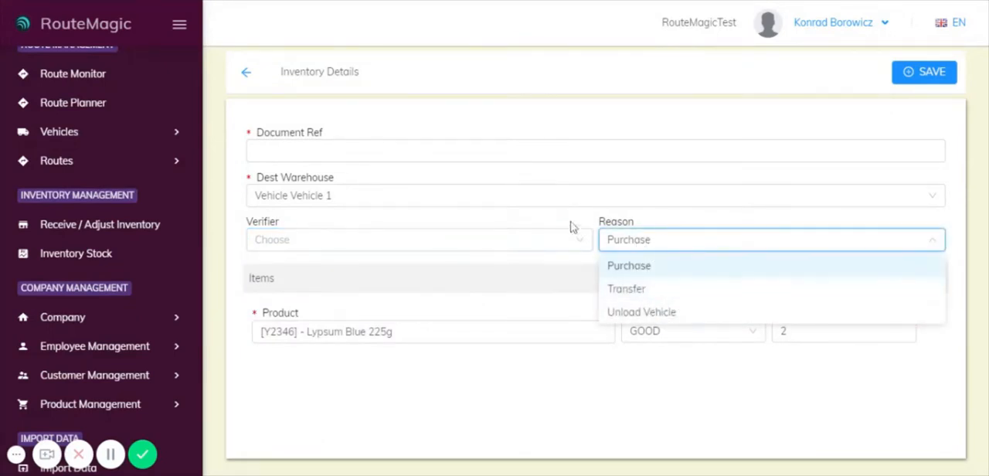
{"action": "left_click", "coordinate": [426, 298]}
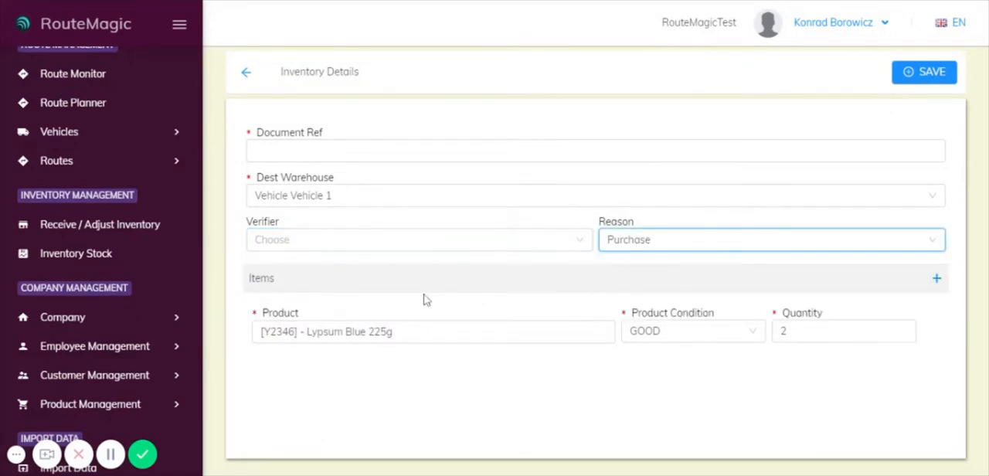
Check the item's product and condition options, keeping Lypsum Blue 225g and the GOOD condition.
{"action": "left_click", "coordinate": [366, 334]}
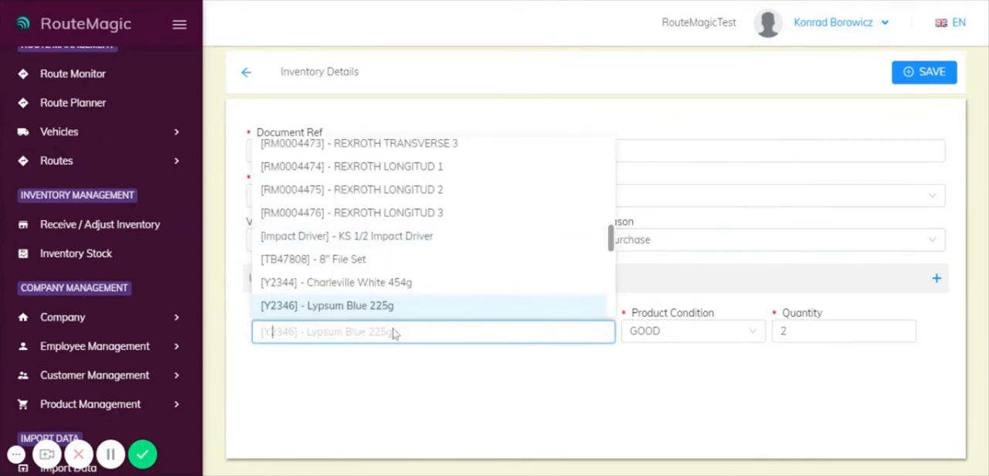
{"action": "left_click", "coordinate": [396, 335]}
{"action": "left_click", "coordinate": [678, 331]}
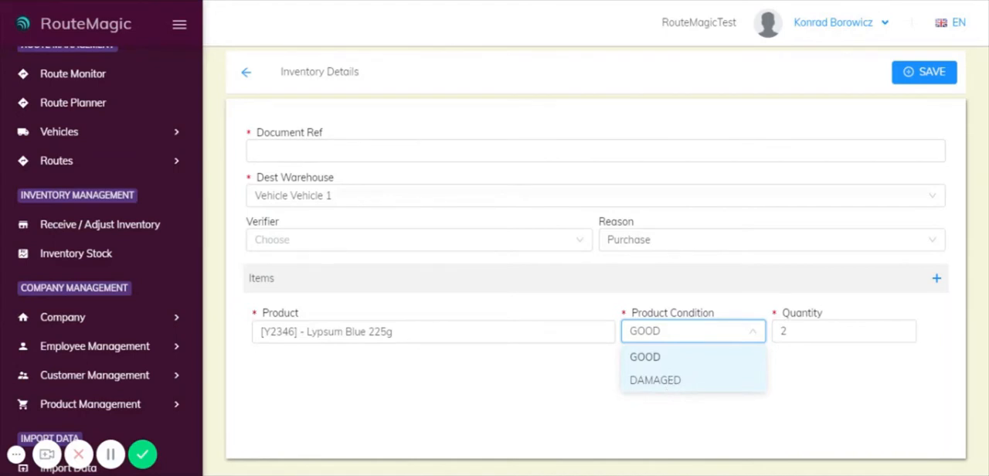
{"action": "left_click", "coordinate": [671, 358]}
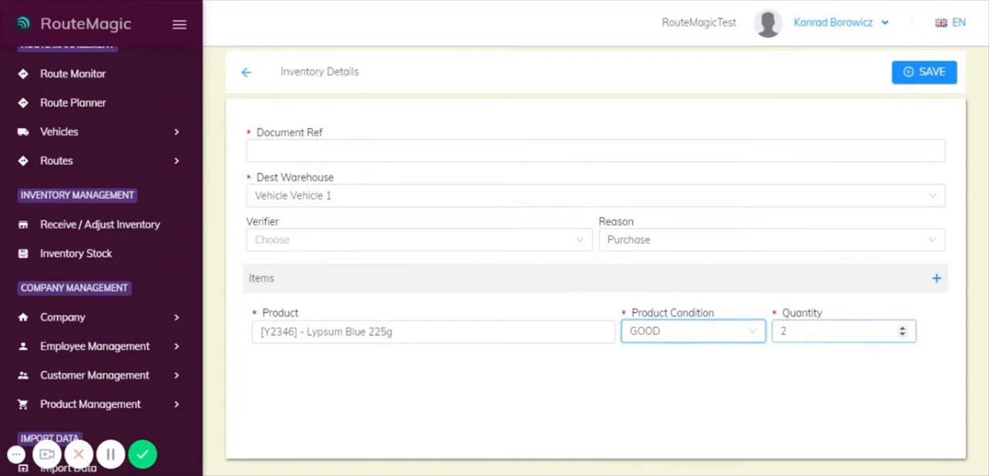
Try to save the inventory record with an empty document reference, and return to the inventory list.
{"action": "left_click", "coordinate": [904, 73]}
{"action": "left_click", "coordinate": [646, 168]}
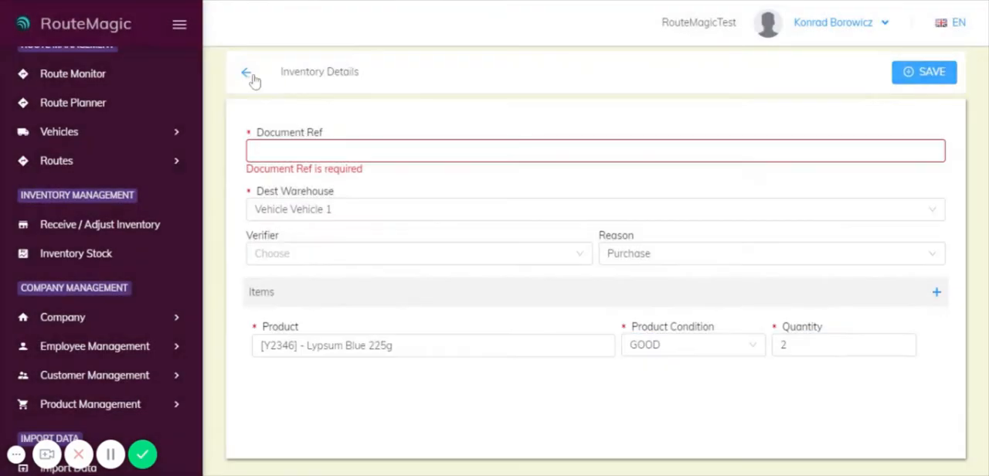
{"action": "left_click", "coordinate": [247, 75]}
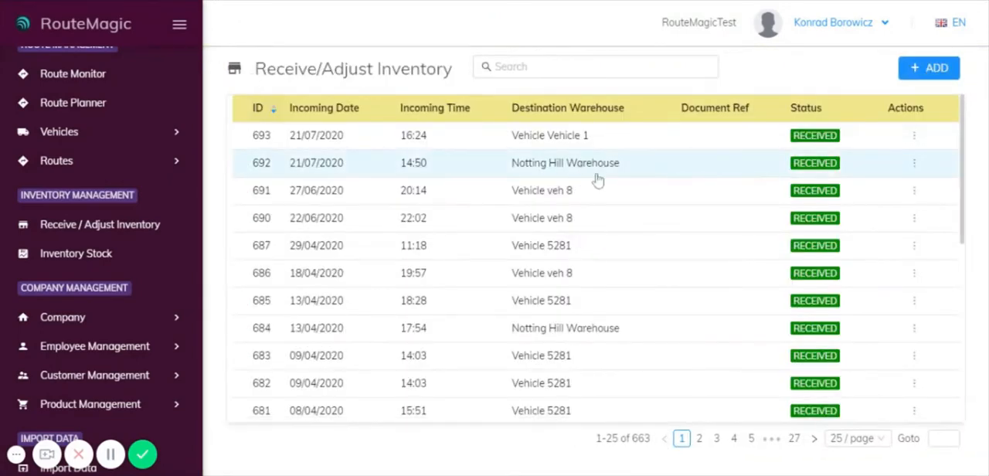
{"action": "scroll", "coordinate": [599, 190], "scroll_direction": "down", "scroll_amount": 3}
{"action": "scroll", "coordinate": [595, 198], "scroll_direction": "down", "scroll_amount": 2}
{"action": "scroll", "coordinate": [595, 199], "scroll_direction": "up", "scroll_amount": 5}
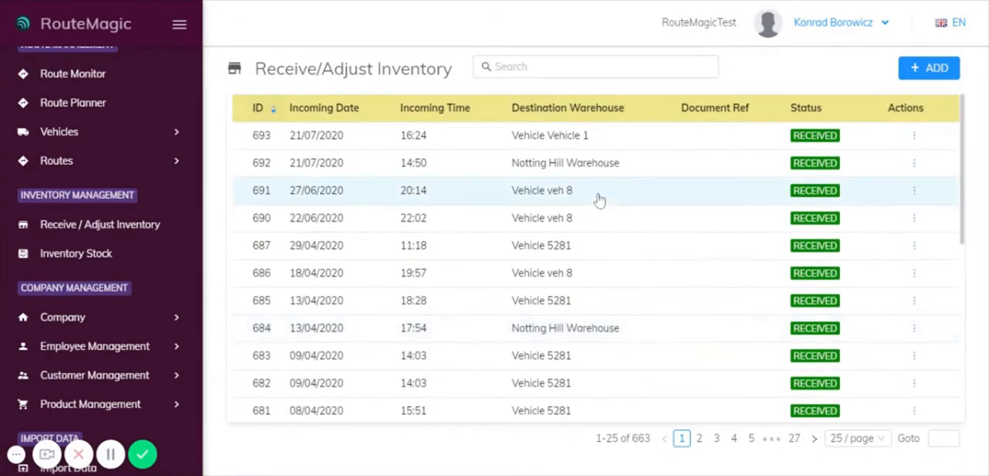
Open Inventory Stock, browse the warehouse choices, and review the products and quantities on hand for Greenwich Warehouse.
{"action": "left_click", "coordinate": [82, 255]}
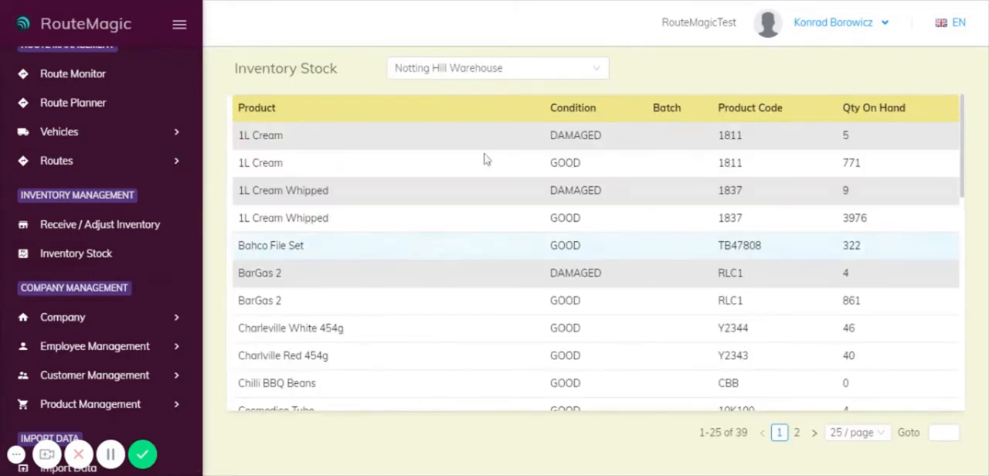
{"action": "left_click", "coordinate": [508, 72]}
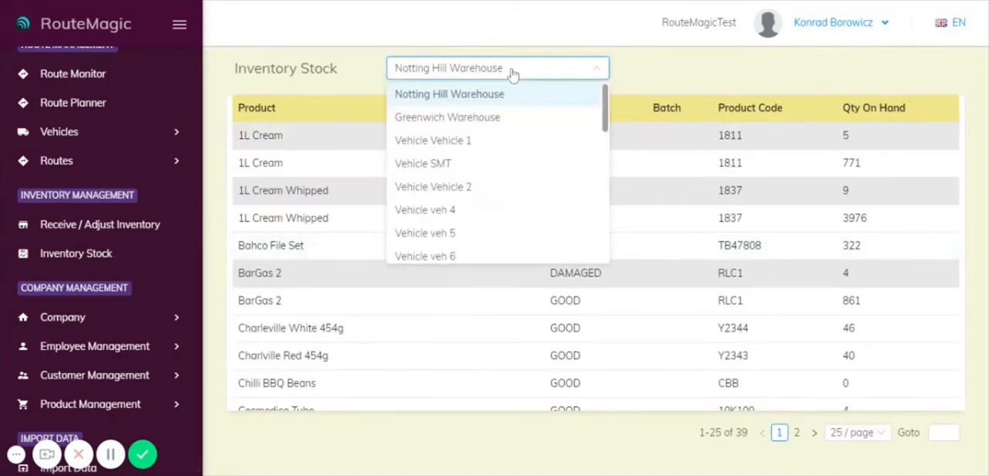
{"action": "scroll", "coordinate": [510, 154], "scroll_direction": "down", "scroll_amount": 5}
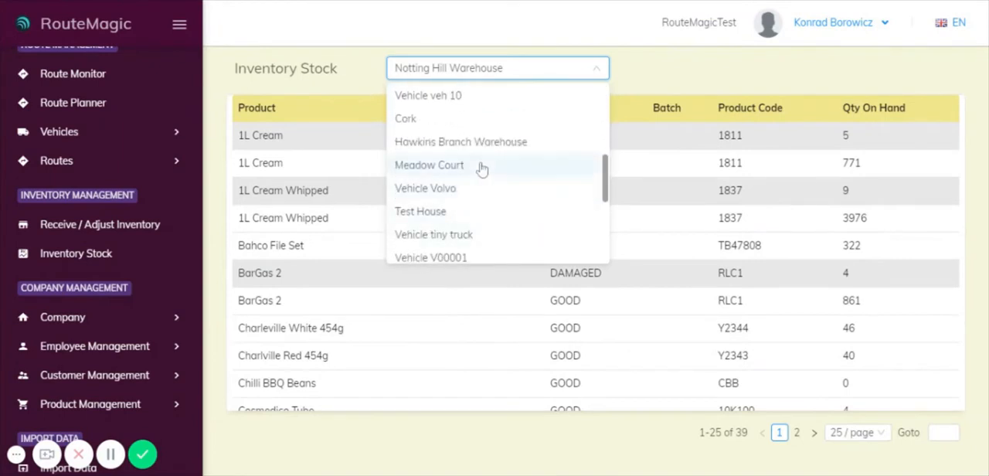
{"action": "scroll", "coordinate": [486, 185], "scroll_direction": "down", "scroll_amount": 2}
{"action": "scroll", "coordinate": [536, 206], "scroll_direction": "down", "scroll_amount": 3}
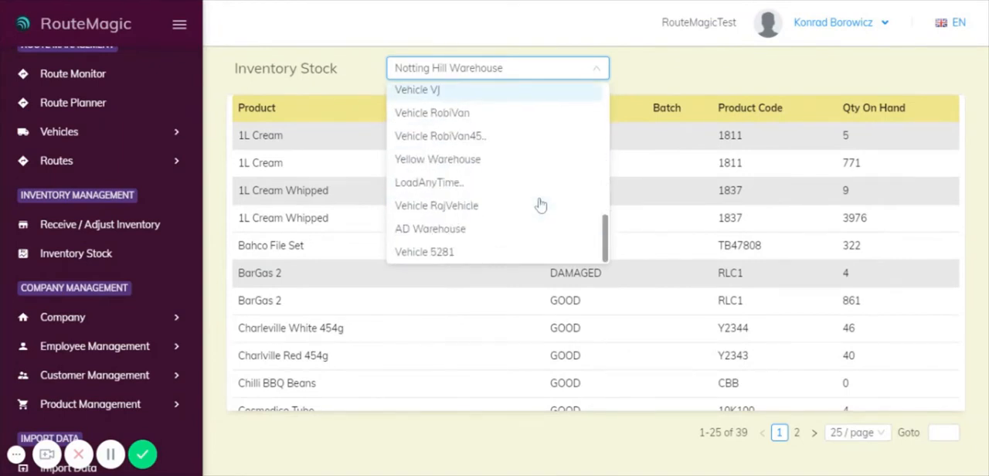
{"action": "scroll", "coordinate": [508, 232], "scroll_direction": "up", "scroll_amount": 10}
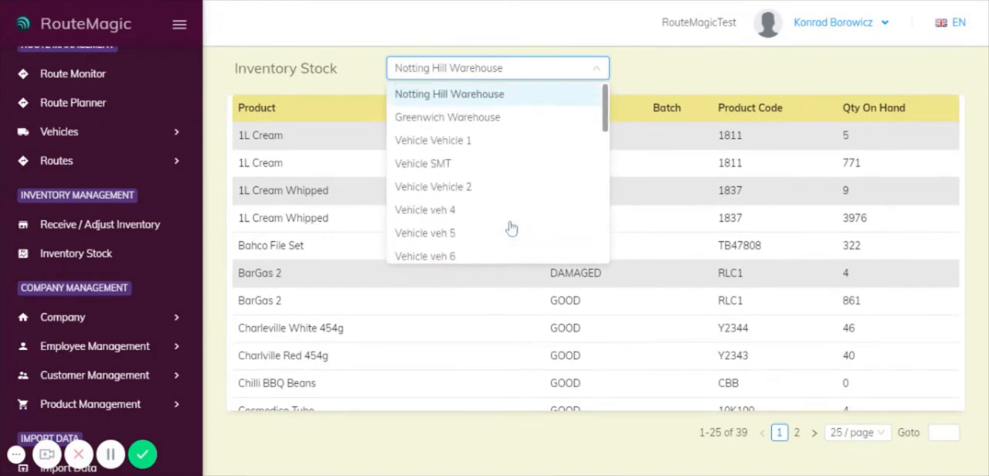
{"action": "left_click", "coordinate": [483, 120]}
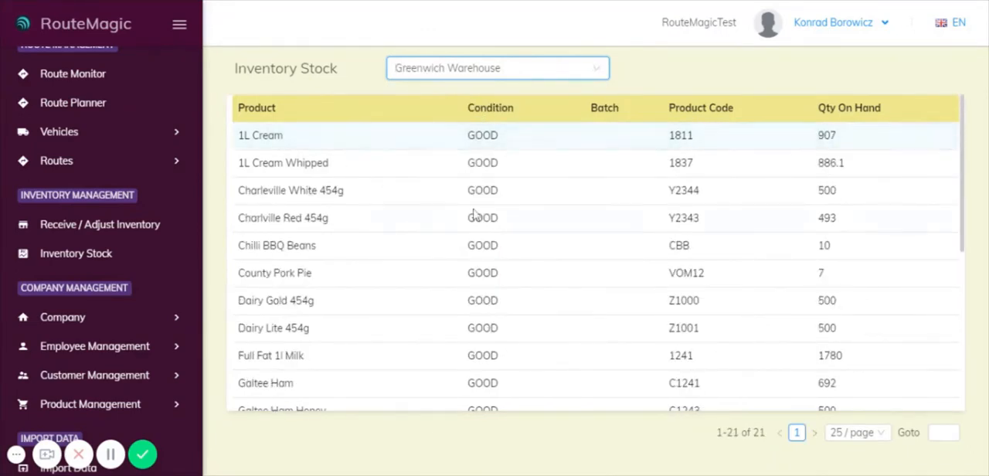
{"action": "scroll", "coordinate": [463, 203], "scroll_direction": "down", "scroll_amount": 5}
{"action": "scroll", "coordinate": [465, 214], "scroll_direction": "up", "scroll_amount": 5}
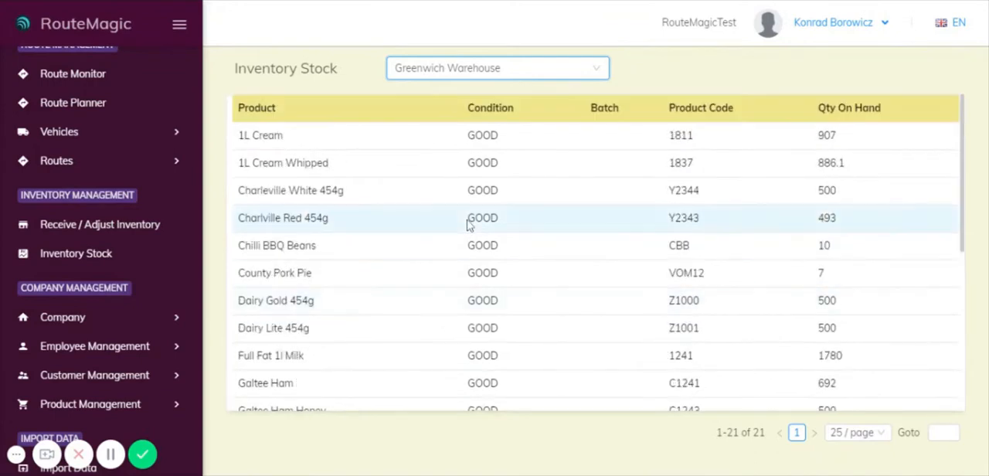
{"action": "scroll", "coordinate": [522, 253], "scroll_direction": "down", "scroll_amount": 2}
{"action": "scroll", "coordinate": [519, 260], "scroll_direction": "down", "scroll_amount": 2}
{"action": "scroll", "coordinate": [587, 256], "scroll_direction": "up", "scroll_amount": 5}
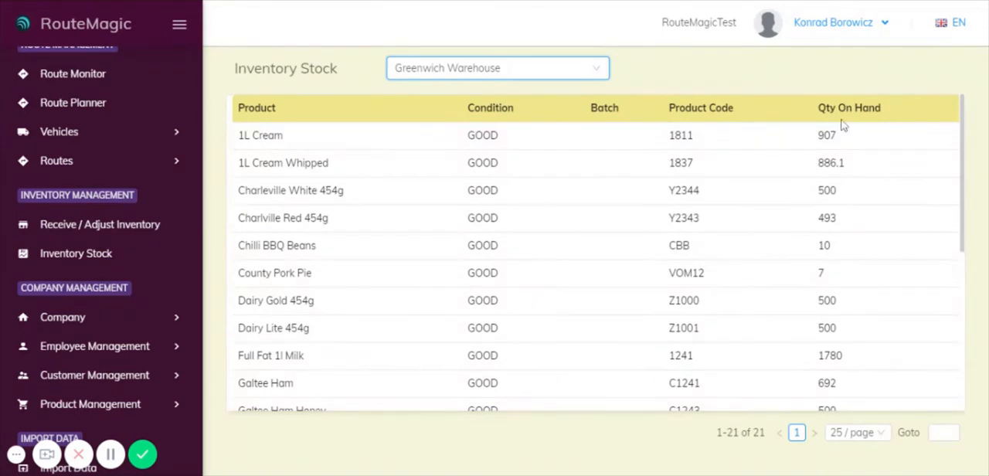
Show the inventory stock of Vehicle Vehicle 2 and browse the other available warehouses and vehicles.
{"action": "left_click", "coordinate": [541, 81]}
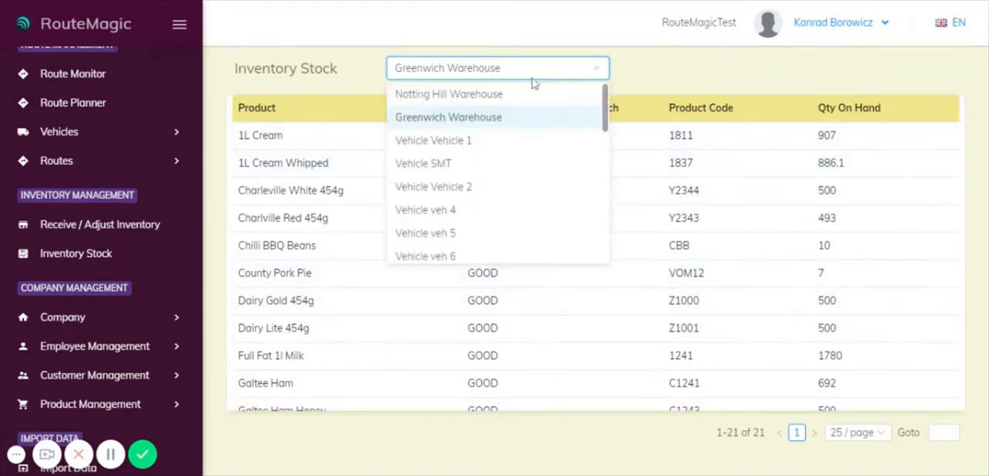
{"action": "left_click", "coordinate": [466, 185]}
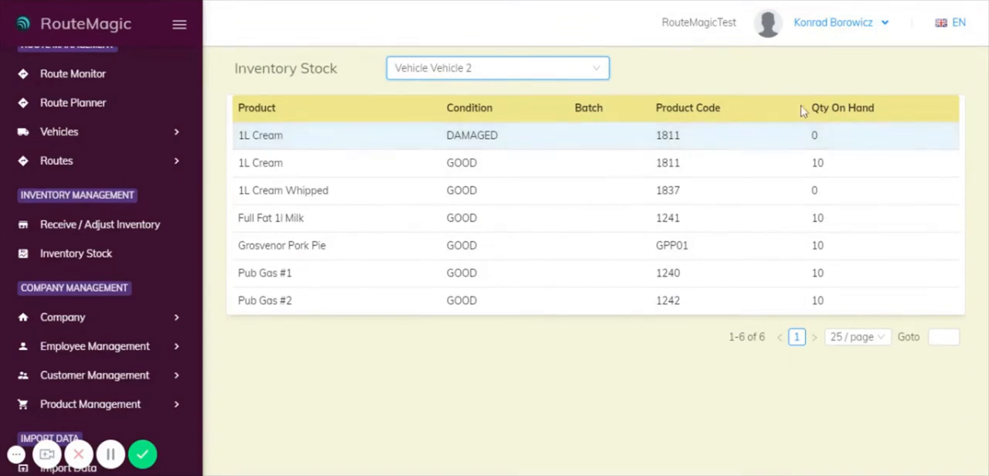
{"action": "left_click", "coordinate": [498, 71]}
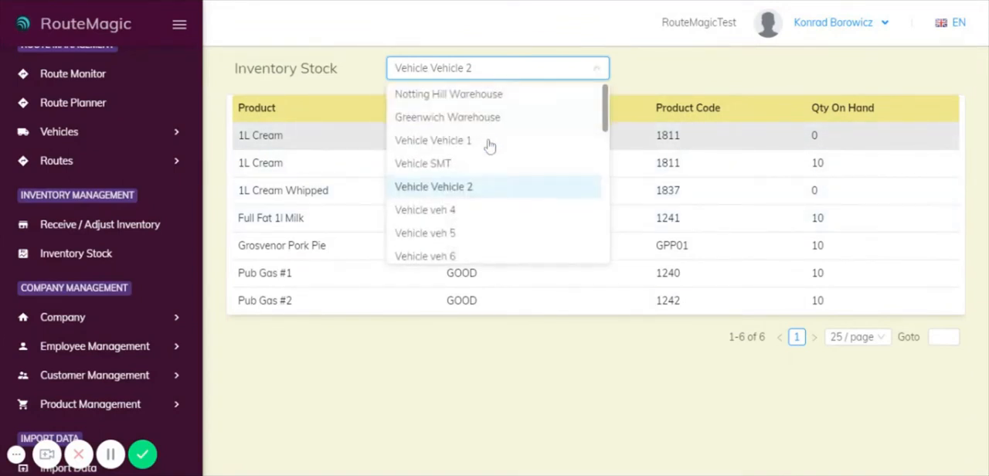
{"action": "scroll", "coordinate": [479, 172], "scroll_direction": "down", "scroll_amount": 5}
{"action": "scroll", "coordinate": [479, 174], "scroll_direction": "up", "scroll_amount": 5}
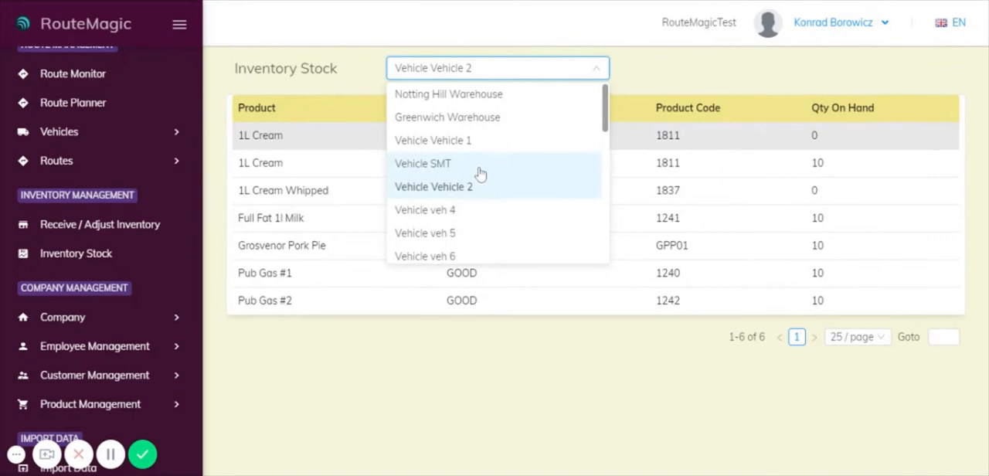
{"action": "left_click", "coordinate": [702, 72]}
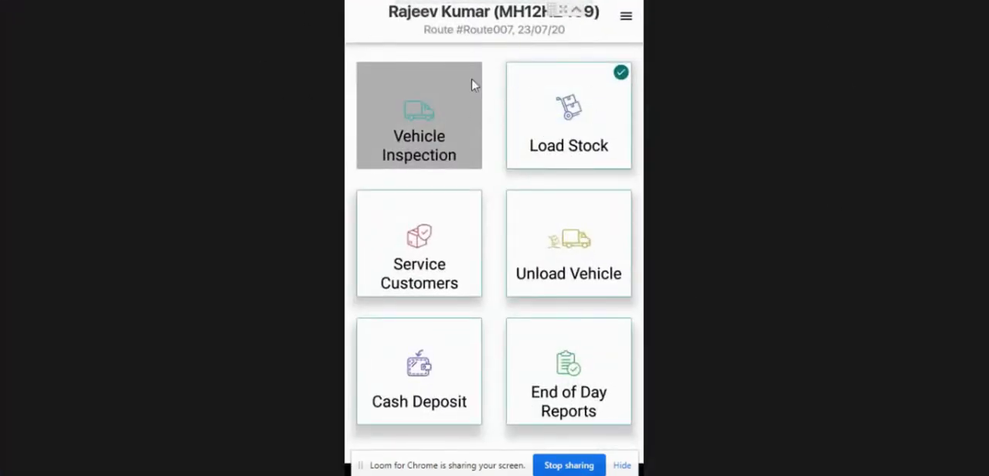
In the driver mobile app, start a manual load order under Load Stock and open its product selection.
{"action": "left_click", "coordinate": [585, 114]}
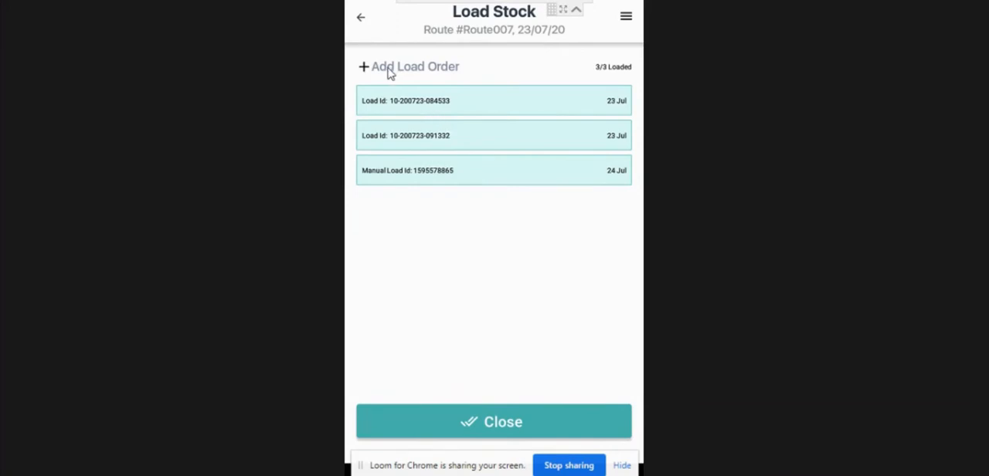
{"action": "left_click", "coordinate": [389, 69]}
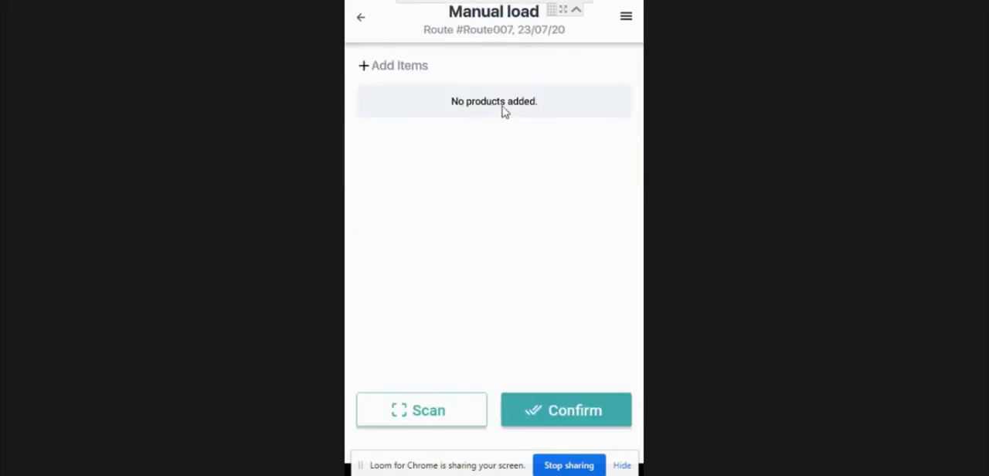
{"action": "left_click", "coordinate": [403, 68]}
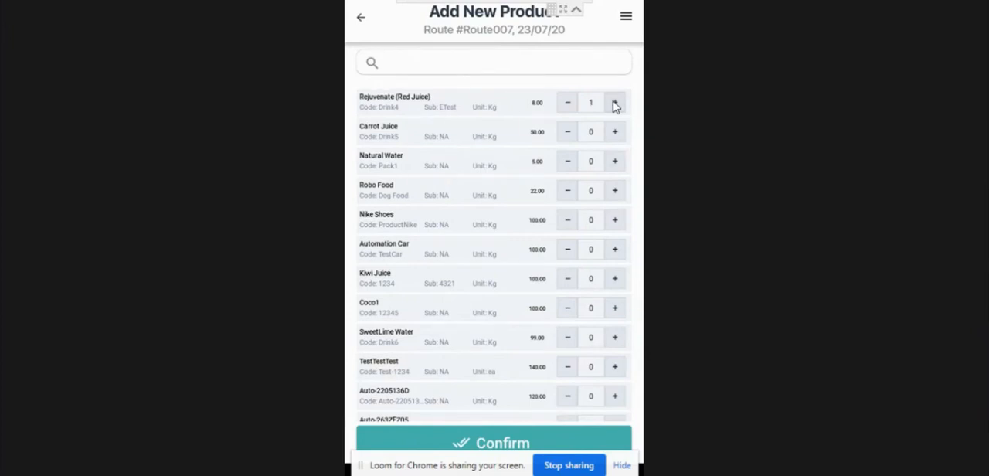
Add 3 Rejuvenate (Red Juice) and 3 Robo Food to the manual load and confirm the product selection.
{"action": "left_click", "coordinate": [615, 104]}
{"action": "left_click", "coordinate": [615, 103]}
{"action": "left_click", "coordinate": [615, 191]}
{"action": "left_click", "coordinate": [614, 191]}
{"action": "scroll", "coordinate": [616, 107], "scroll_direction": "down", "scroll_amount": 1}
{"action": "scroll", "coordinate": [615, 107], "scroll_direction": "up", "scroll_amount": 1}
{"action": "left_click", "coordinate": [494, 442]}
Sign the manual load from Main Warehouse by hand and submit the load order.
{"action": "mouse_move", "coordinate": [453, 240]}
{"action": "left_mouse_down"}
{"action": "mouse_move", "coordinate": [515, 219]}
{"action": "mouse_move", "coordinate": [524, 229]}
{"action": "left_mouse_up"}
{"action": "left_click", "coordinate": [494, 287]}
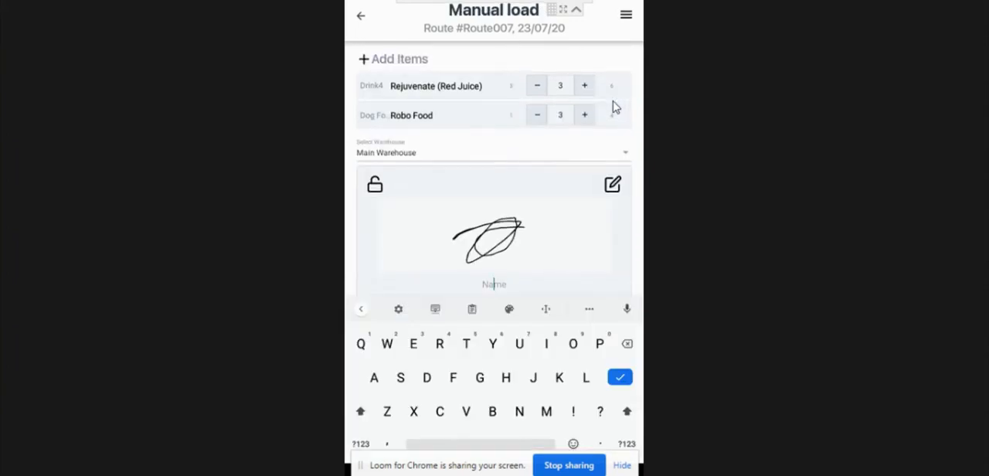
{"action": "key", "text": "Return"}
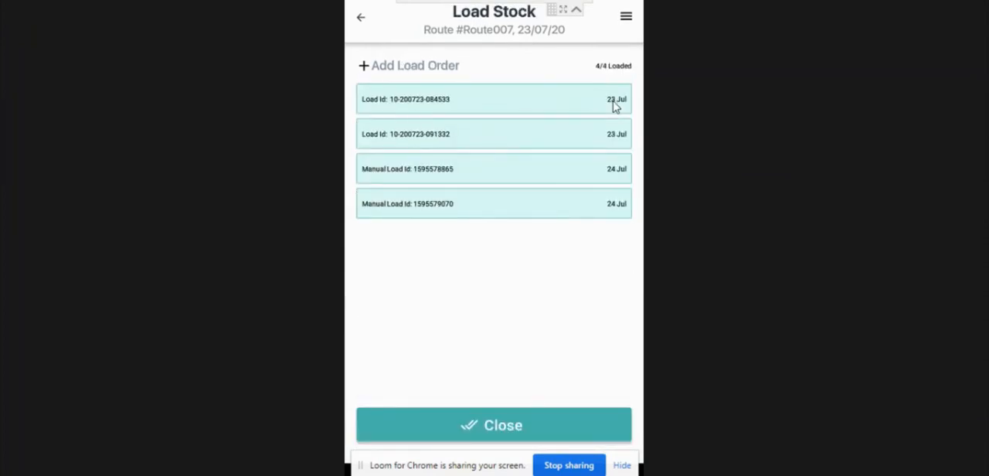
Switch to the RouteMagic web portal in the browser and reload the Receive/Adjust Inventory list.
{"action": "right_click", "coordinate": [612, 102]}
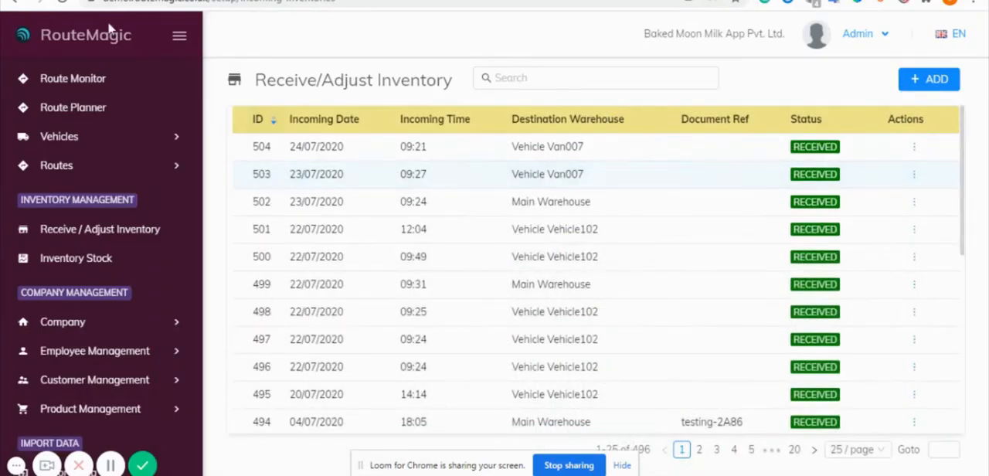
{"action": "left_click", "coordinate": [64, 1]}
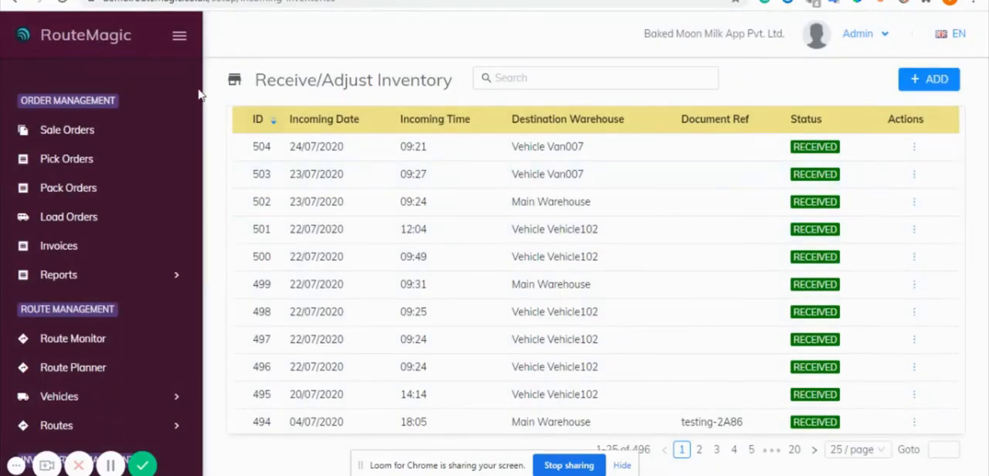
Reload the Receive/Adjust Inventory list, review the items in the newest Vehicle Van007 record, and return to the list.
{"action": "left_click", "coordinate": [64, 2]}
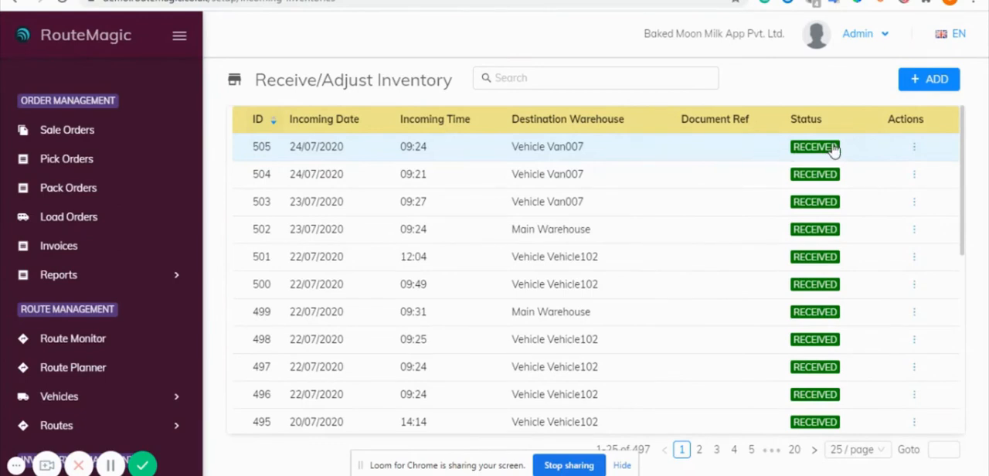
{"action": "left_click", "coordinate": [621, 154]}
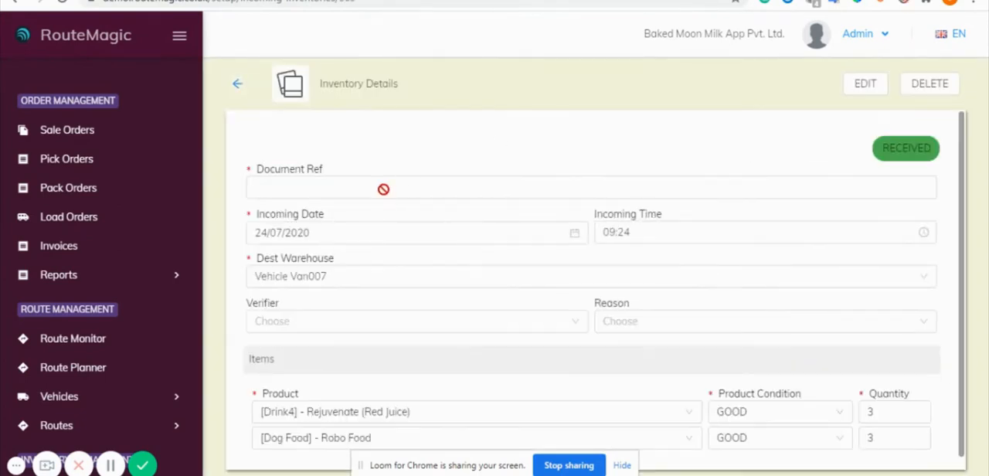
{"action": "scroll", "coordinate": [351, 192], "scroll_direction": "down", "scroll_amount": 1}
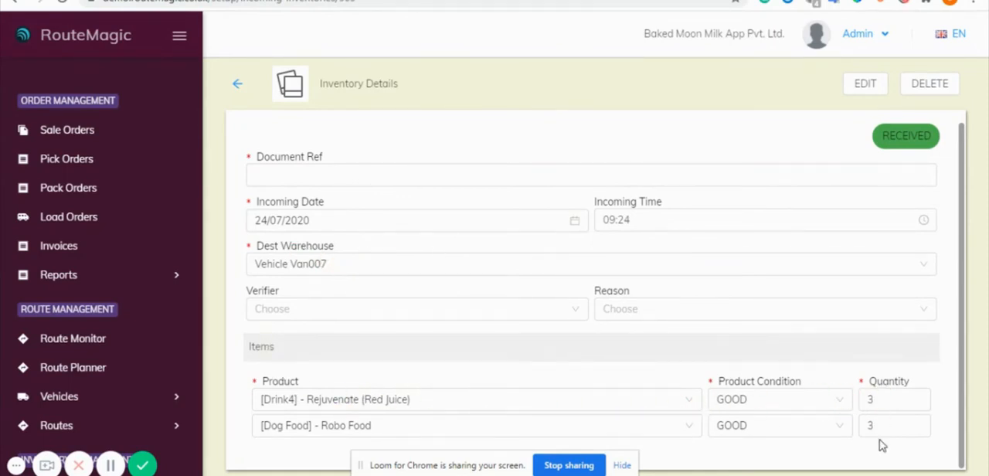
{"action": "left_click", "coordinate": [231, 85]}
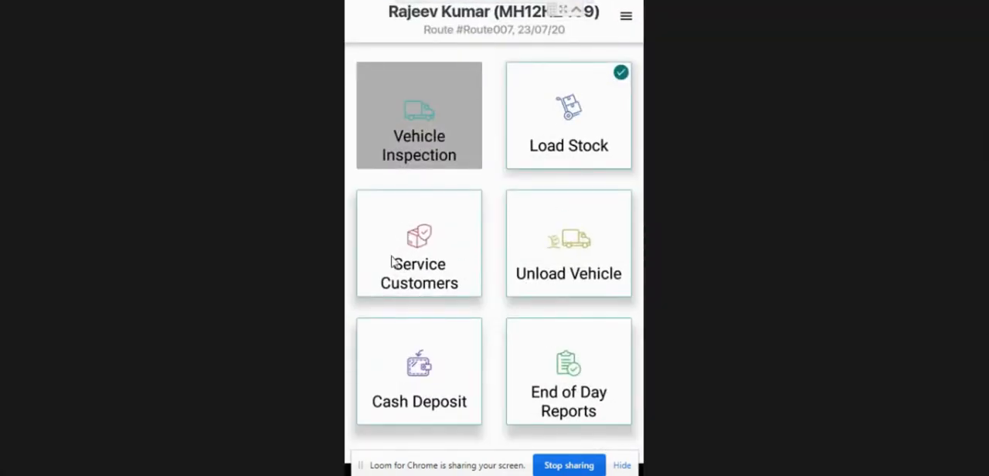
In the driver mobile app, unload all vehicle stock to Main Warehouse, signing by hand with the name "test".
{"action": "left_click", "coordinate": [555, 255]}
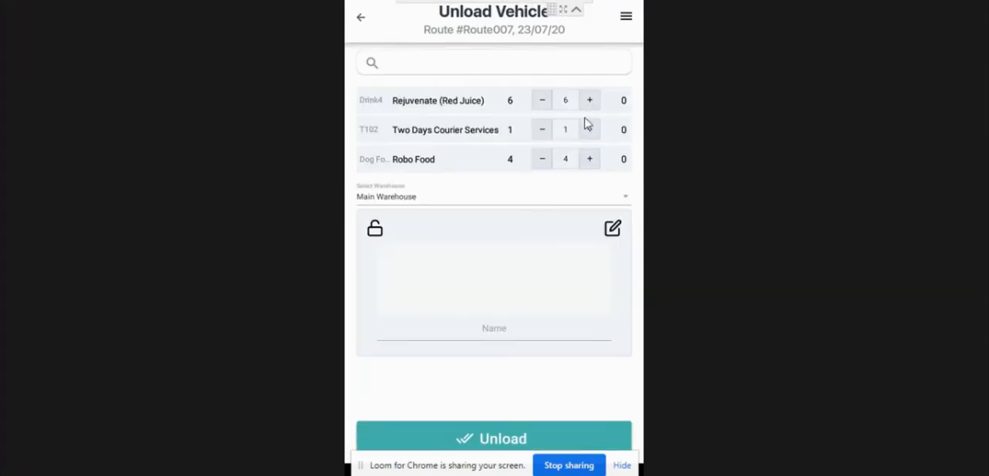
{"action": "left_click_drag", "start_coordinate": [486, 306], "coordinate": [506, 283]}
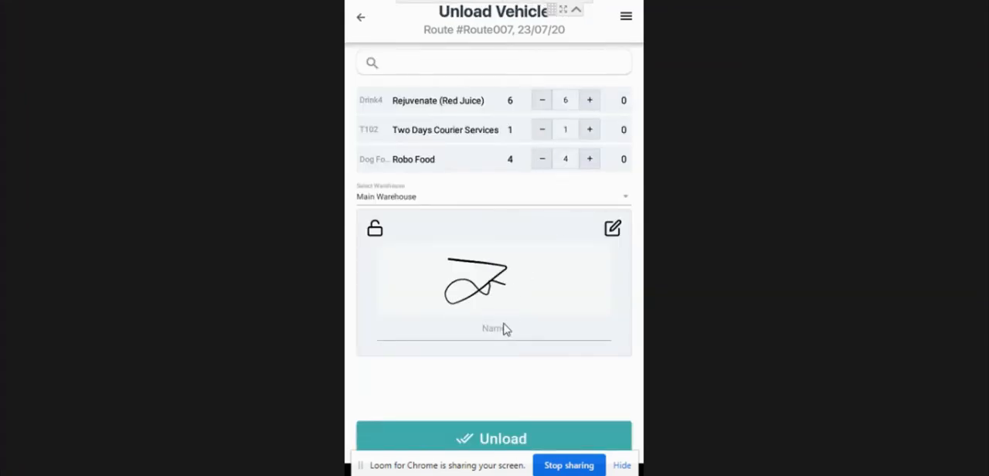
{"action": "type", "text": "test"}
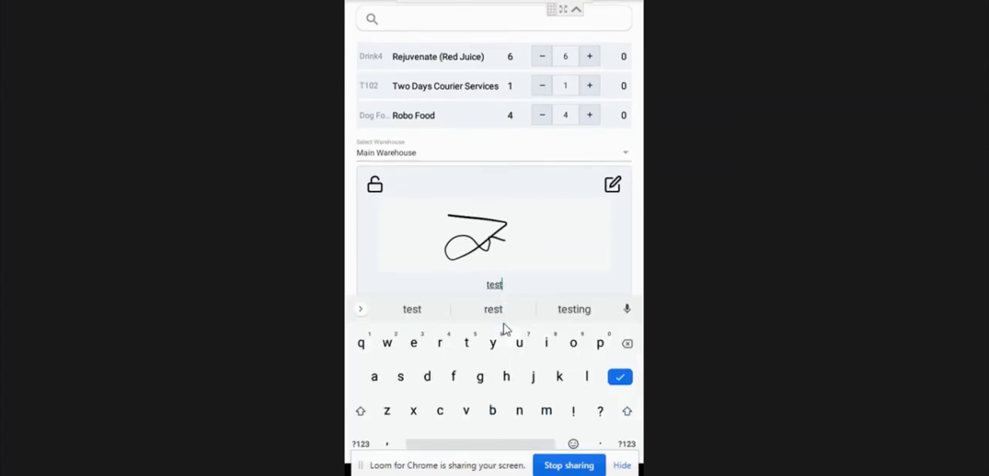
{"action": "left_click", "coordinate": [620, 377]}
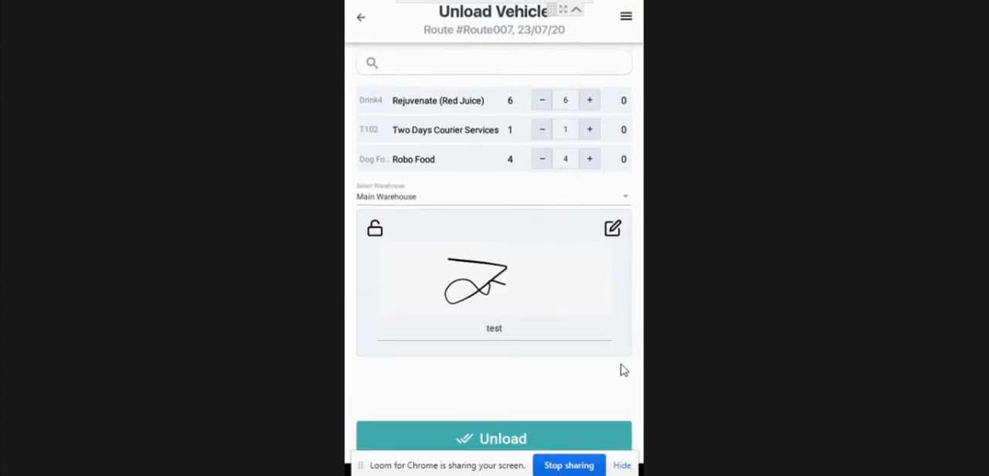
{"action": "left_click", "coordinate": [516, 436]}
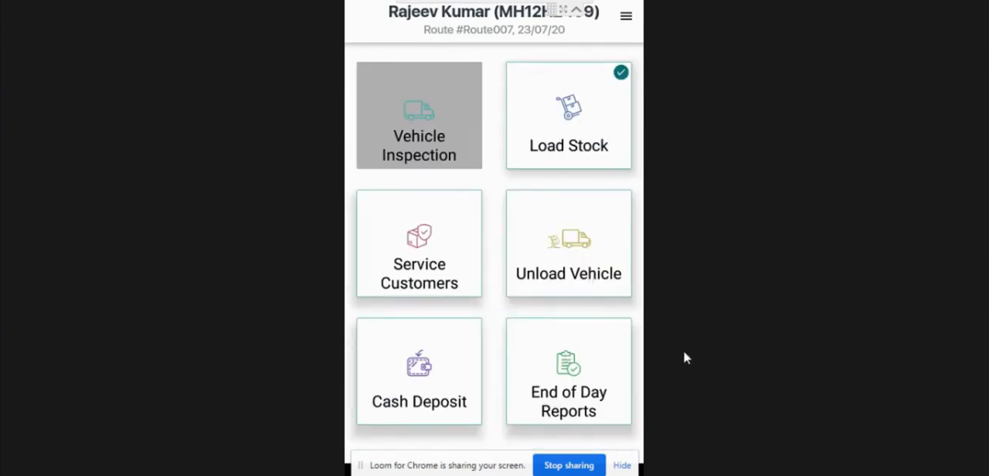
Back in the RouteMagic web portal, reload the inventory list and review the items in the newest Main Warehouse record.
{"action": "left_click", "coordinate": [617, 473]}
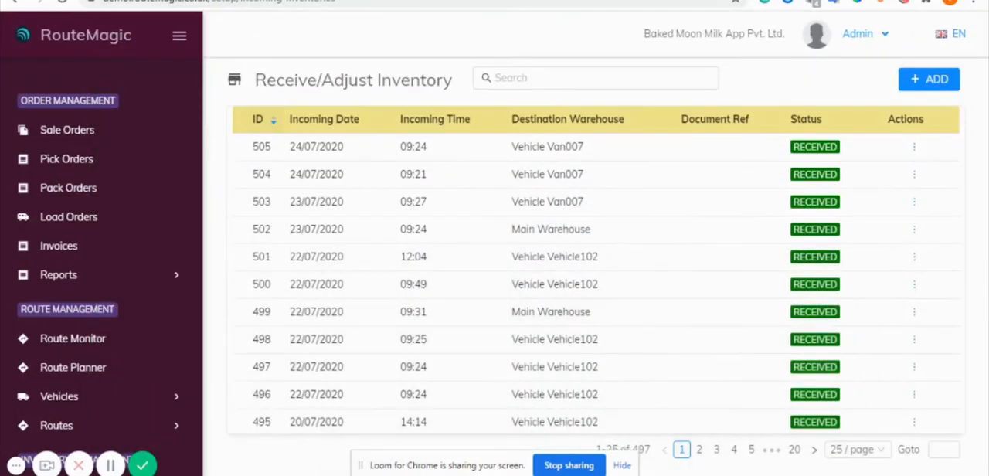
{"action": "left_click", "coordinate": [61, 2]}
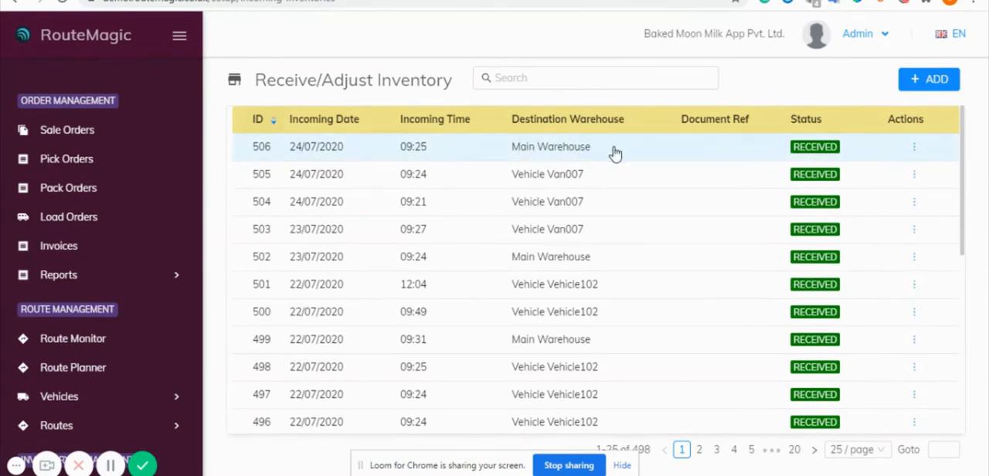
{"action": "left_click", "coordinate": [670, 151]}
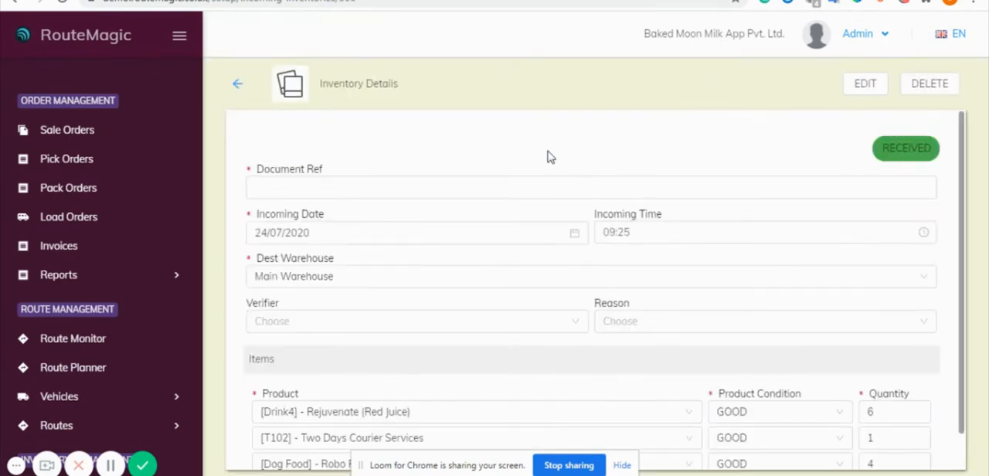
{"action": "scroll", "coordinate": [541, 162], "scroll_direction": "down", "scroll_amount": 1}
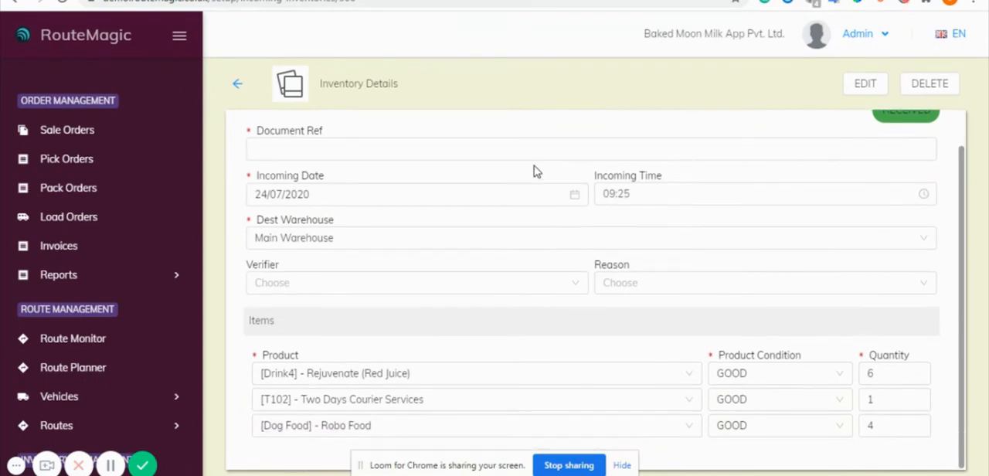
{"action": "left_click", "coordinate": [237, 85]}
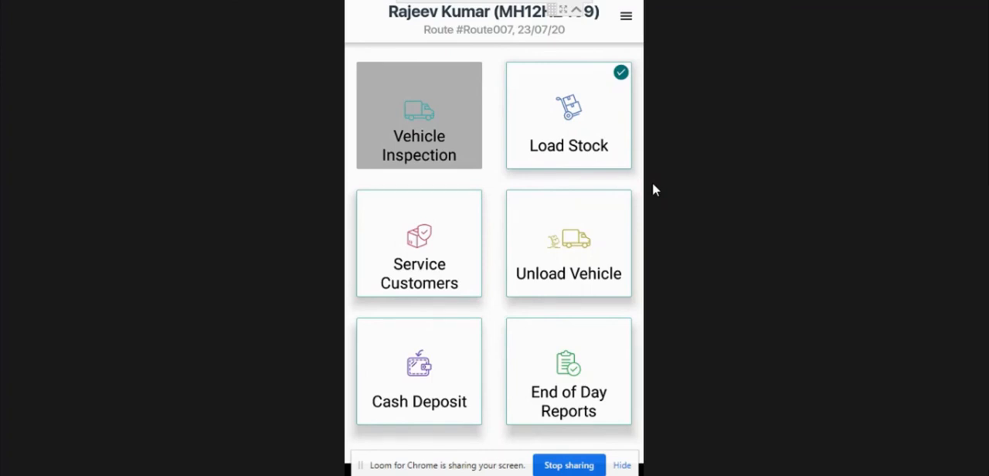
In the driver mobile app, reopen Unload Vehicle and browse the available destination warehouses without changing the selection.
{"action": "left_click", "coordinate": [549, 230]}
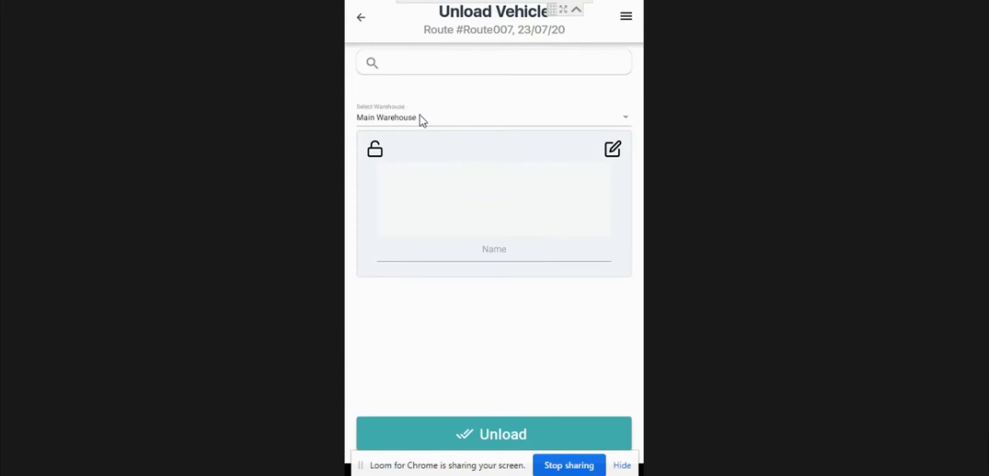
{"action": "left_click", "coordinate": [422, 120]}
{"action": "scroll", "coordinate": [453, 145], "scroll_direction": "down", "scroll_amount": 1}
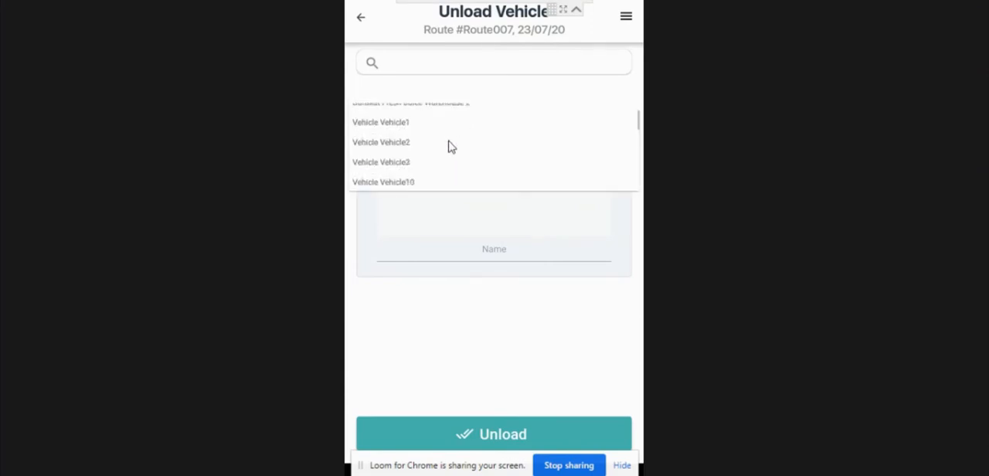
{"action": "scroll", "coordinate": [433, 155], "scroll_direction": "down", "scroll_amount": 3}
{"action": "scroll", "coordinate": [411, 163], "scroll_direction": "up", "scroll_amount": 5}
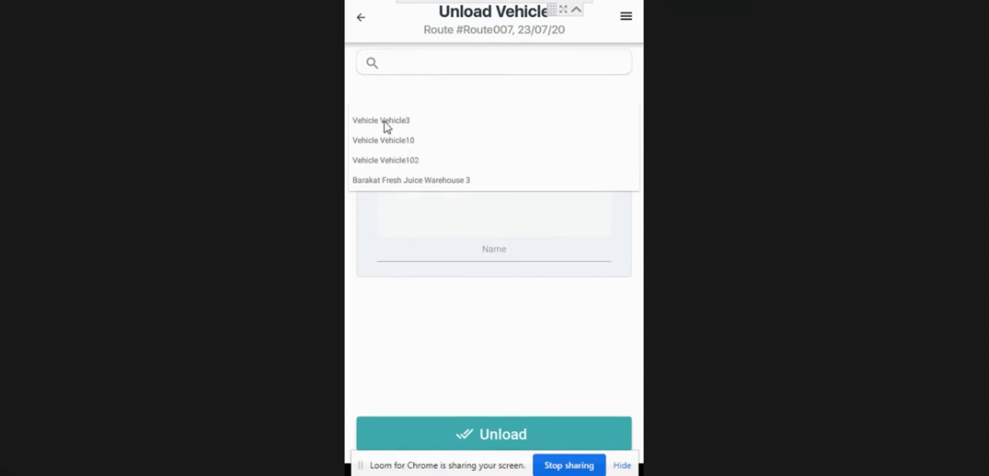
{"action": "scroll", "coordinate": [474, 154], "scroll_direction": "down", "scroll_amount": 5}
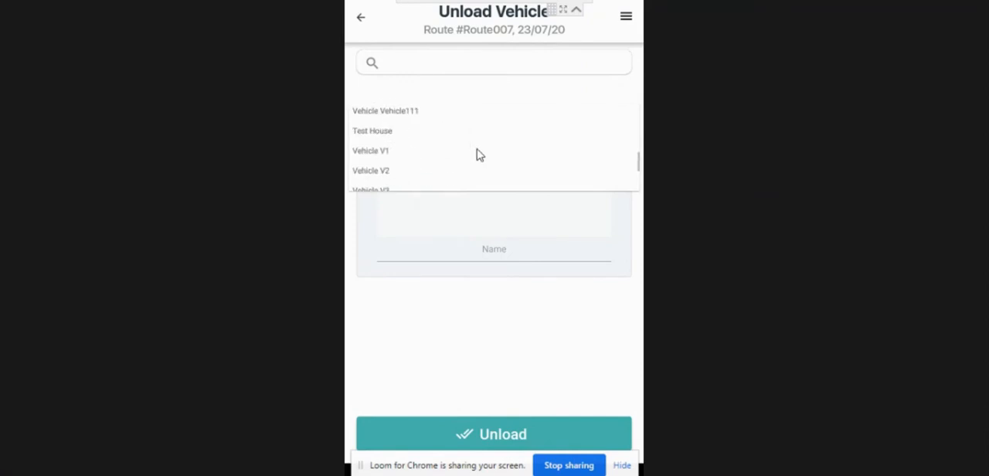
{"action": "scroll", "coordinate": [425, 160], "scroll_direction": "up", "scroll_amount": 5}
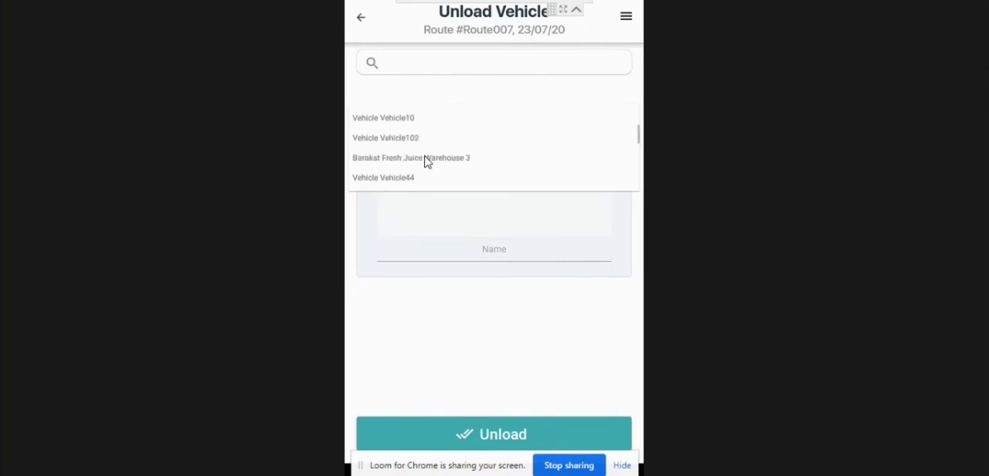
{"action": "left_click", "coordinate": [454, 207]}
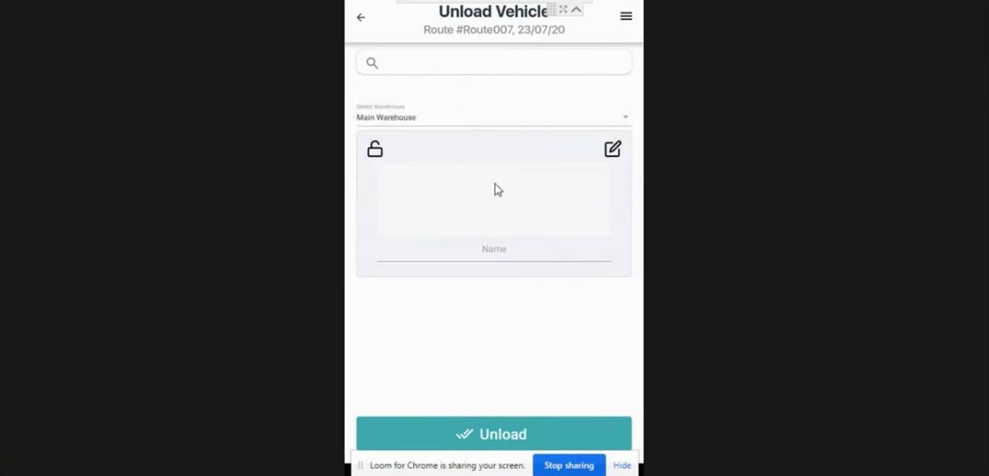